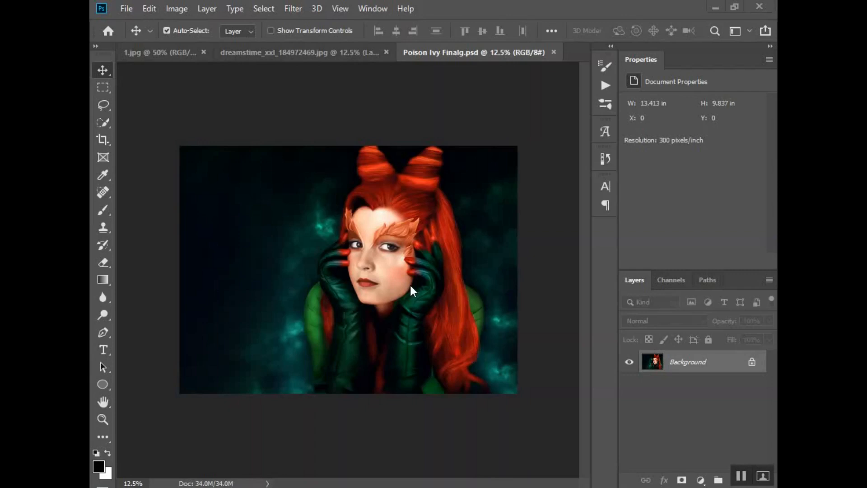
- Duplicate the Background layer as Background copy
key(z)
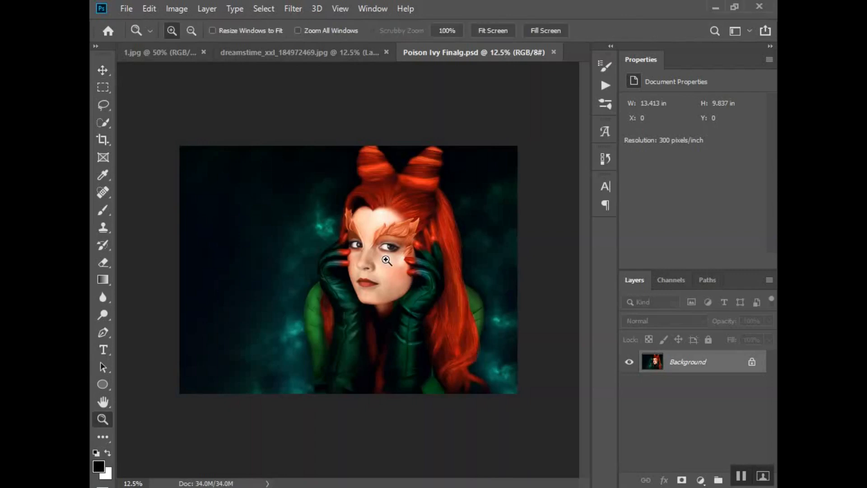
click(389, 256)
click(389, 256)
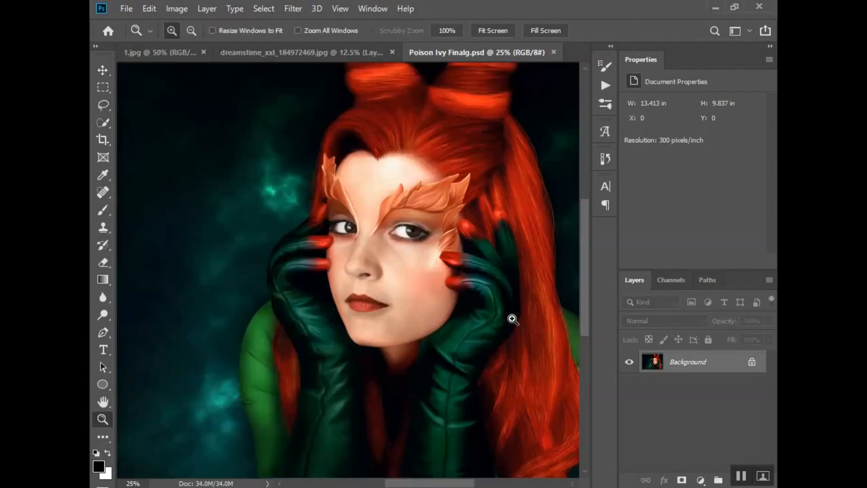
scroll(510, 316, up, 2)
right_click(693, 369)
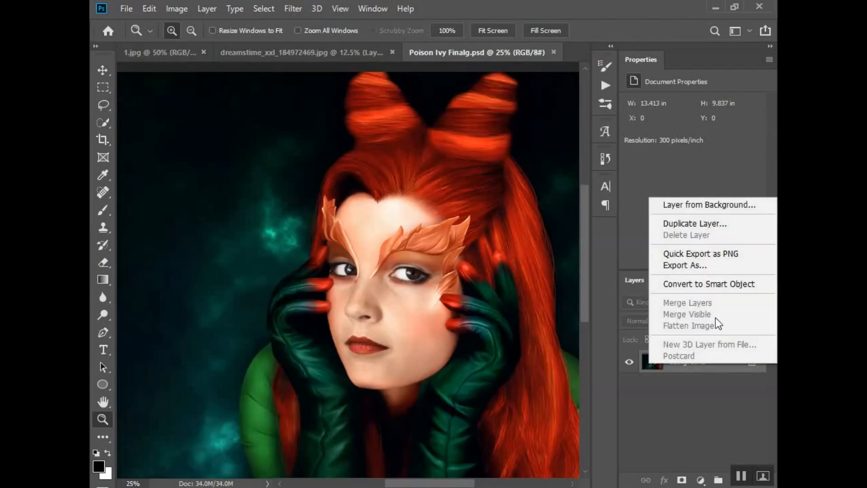
click(701, 225)
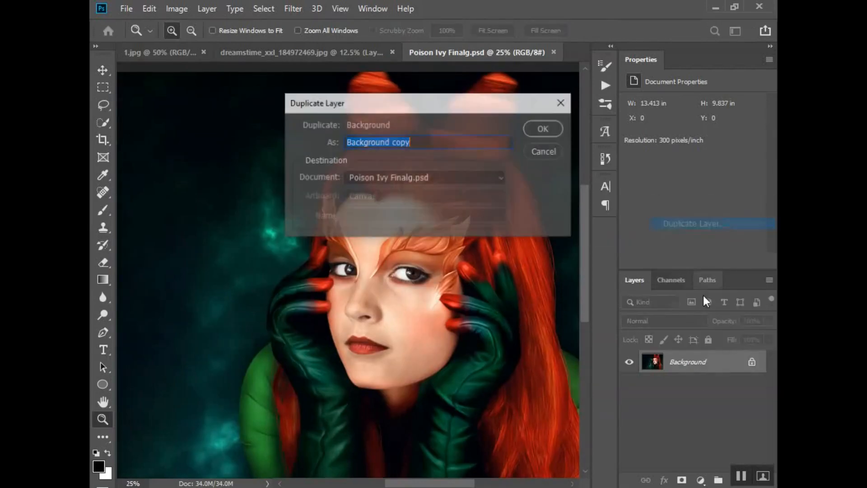
click(544, 129)
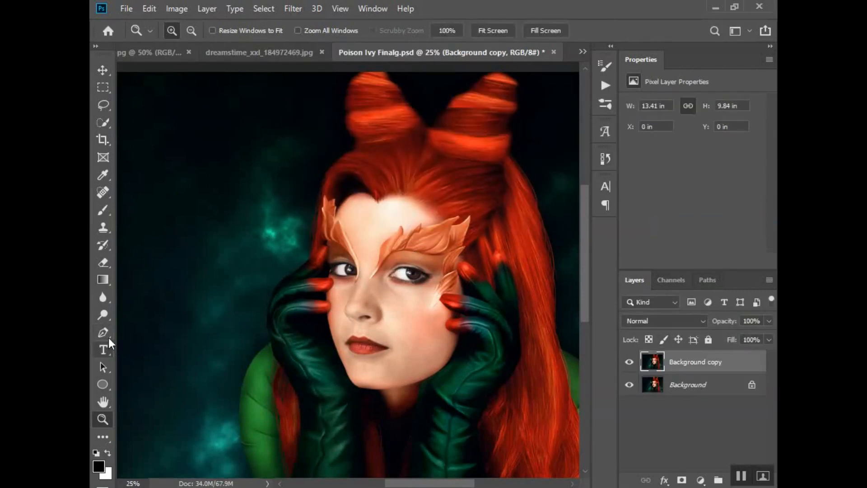
- Darken the hair beneath the two buns using the Burn tool with the Midtones range at 5% exposure
click(103, 315)
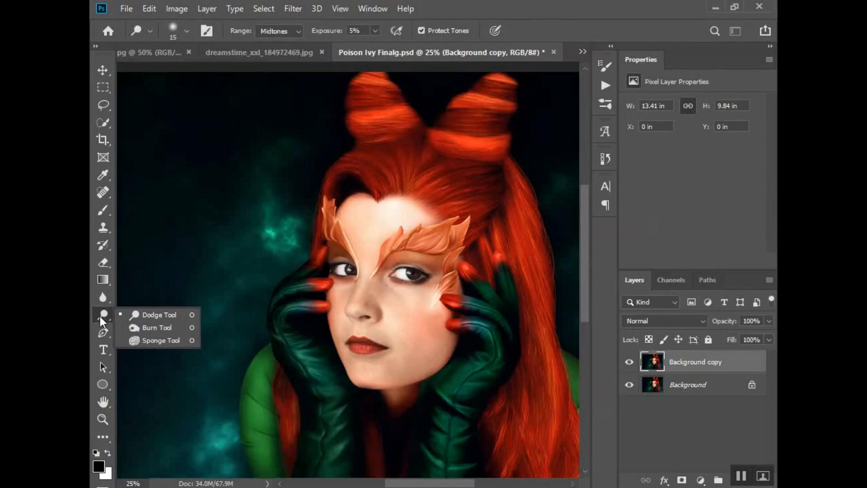
click(167, 329)
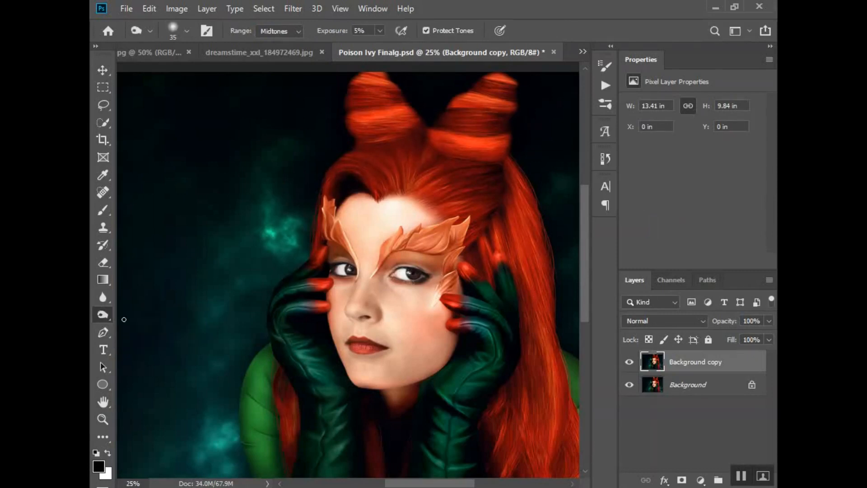
click(102, 319)
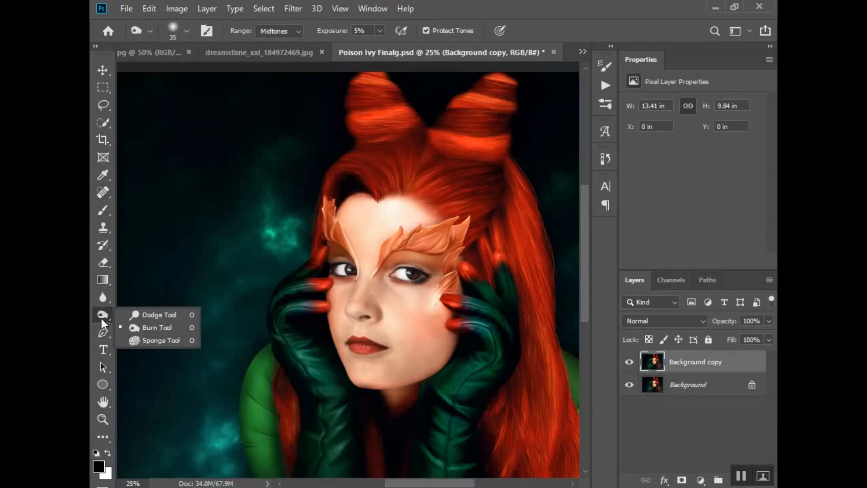
click(137, 329)
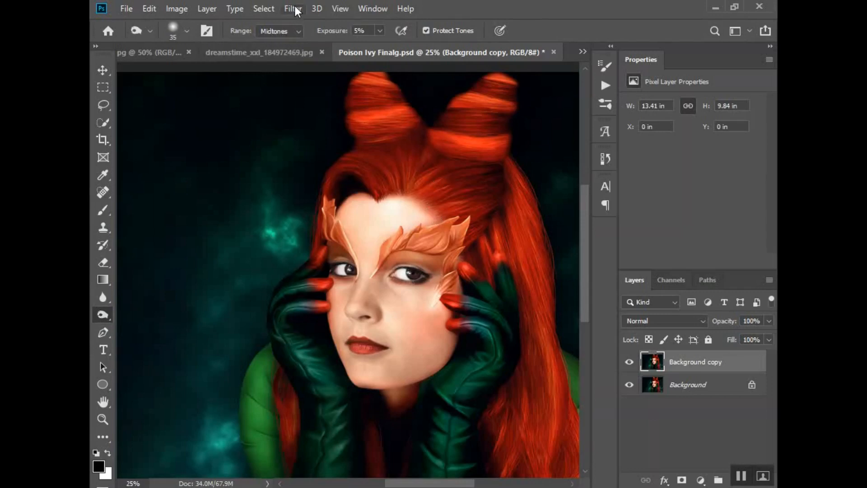
click(281, 31)
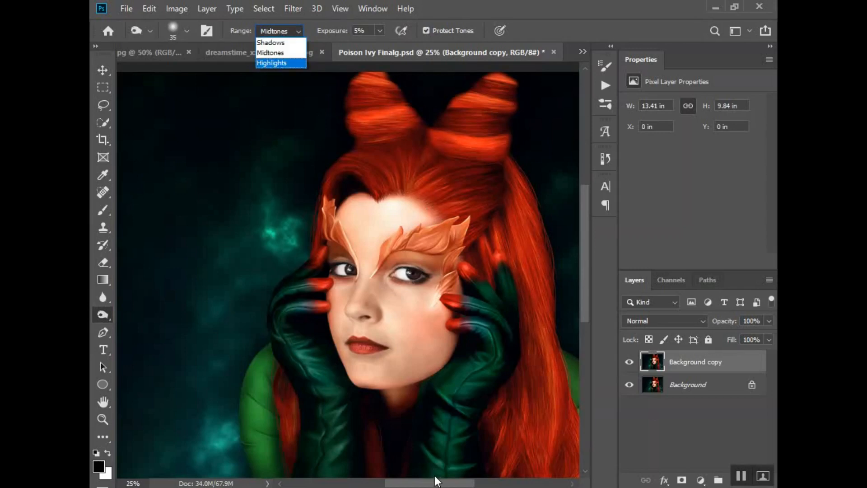
click(275, 52)
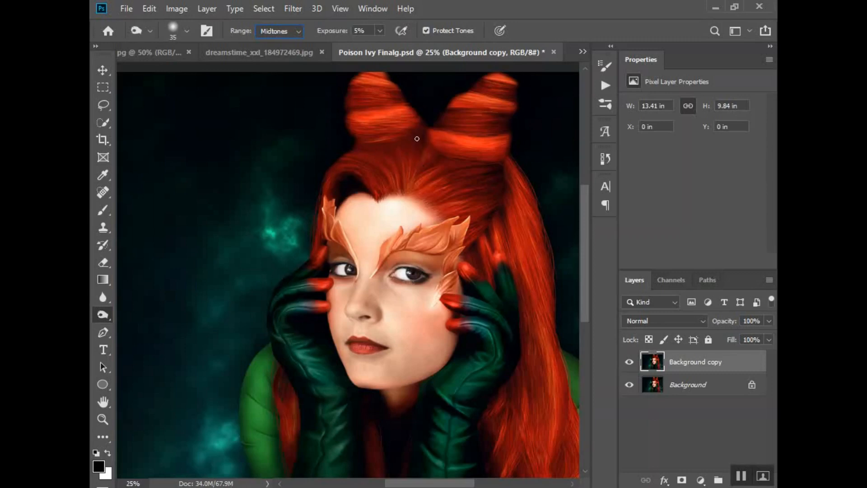
mouse_move(360, 149)
mouse_down()
mouse_move(433, 137)
mouse_move(373, 147)
mouse_up()
drag(408, 141, 420, 140)
- Compare the burned hair with the original by toggling the visibility of Background copy
click(629, 363)
click(630, 363)
click(630, 363)
click(630, 363)
click(629, 363)
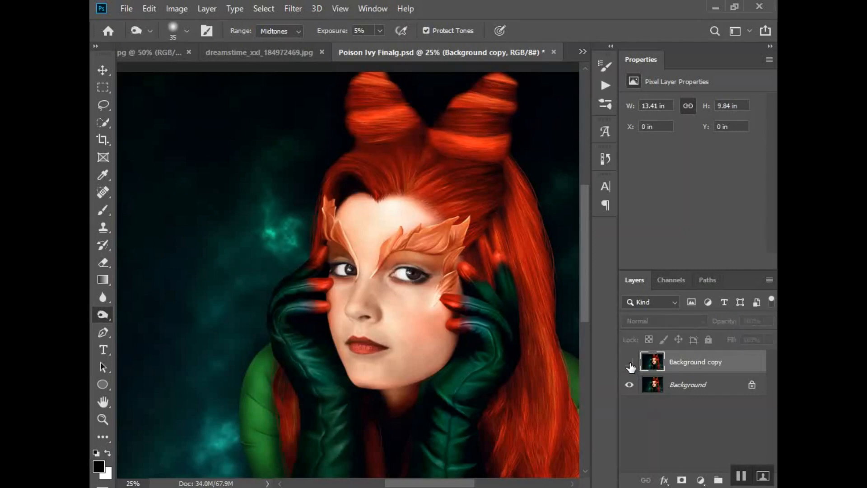
click(629, 364)
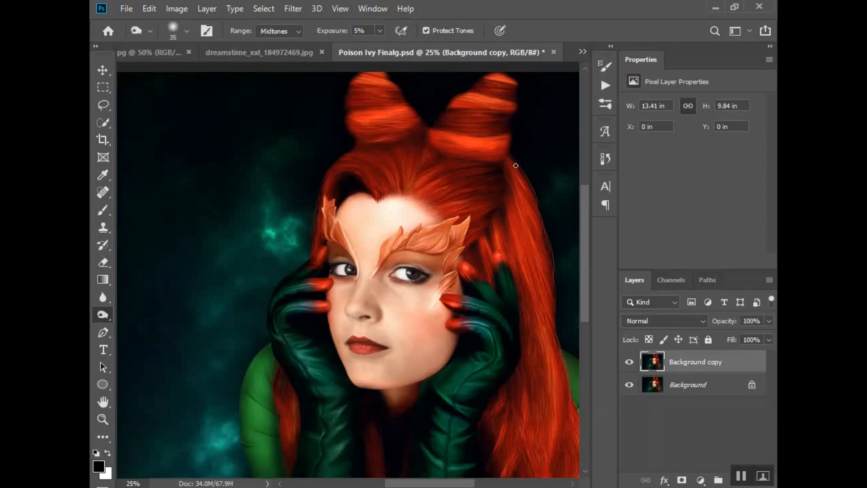
- Burn the corner of the lips on Background copy with a small brush
scroll(377, 362, down, 2)
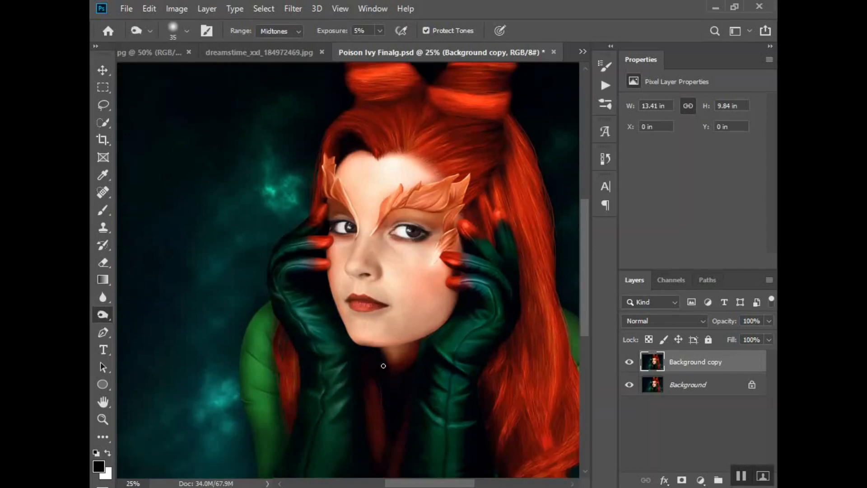
scroll(385, 366, down, 2)
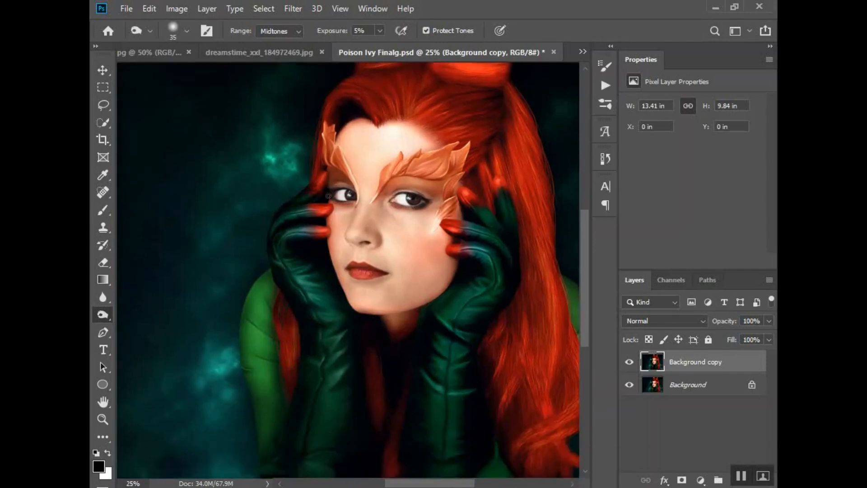
key(ctrl+space)
ctrl+click(353, 192)
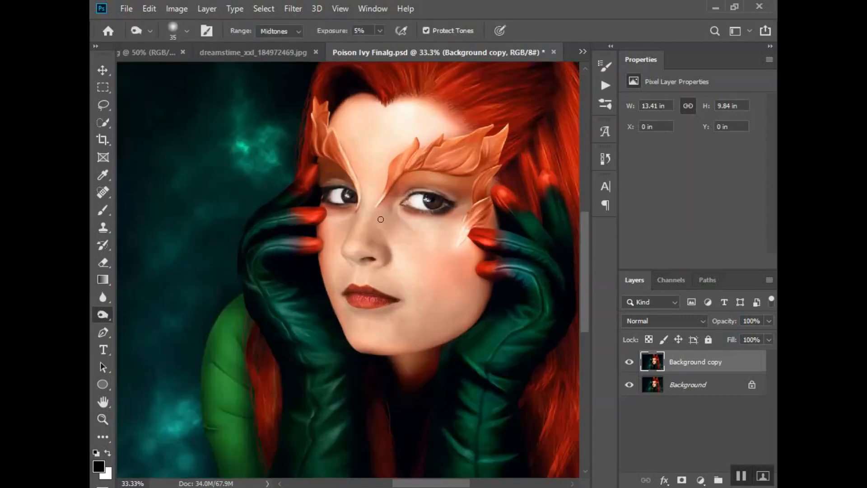
scroll(389, 285, up, 3)
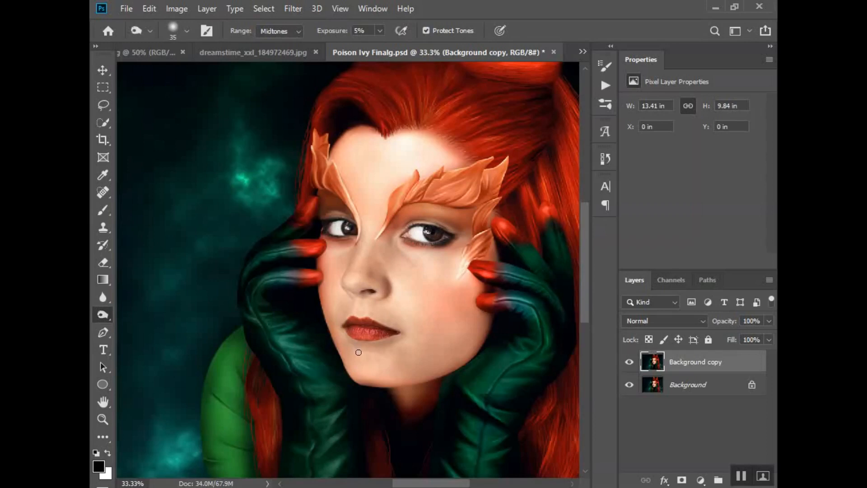
key(bracketright)
key(bracketleft)
key(bracketleft)
key(bracketleft)
drag(353, 328, 348, 326)
- Burn the shadows along the jaw and the outer edges of both cheeks with a 125 px brush
key(bracketright)
key(bracketright)
key(bracketright)
key(bracketright)
key(bracketright)
key(bracketright)
key(bracketright)
key(bracketright)
key(bracketright)
mouse_move(425, 349)
mouse_down()
mouse_move(481, 309)
mouse_move(438, 334)
mouse_move(473, 311)
mouse_move(451, 322)
mouse_move(493, 318)
mouse_move(453, 353)
mouse_move(475, 312)
mouse_move(437, 352)
mouse_move(470, 306)
mouse_move(461, 317)
mouse_move(496, 313)
mouse_move(480, 298)
mouse_move(476, 342)
mouse_up()
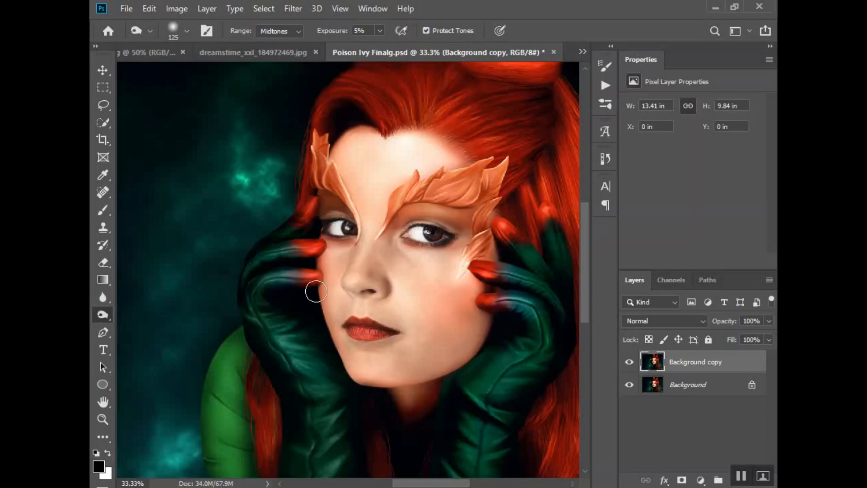
mouse_move(316, 291)
mouse_down()
mouse_move(321, 330)
mouse_move(323, 319)
mouse_up()
- Burn the shadows along both sides of the nose with a smaller brush
key(bracketleft)
key(bracketleft)
key(bracketleft)
key(bracketleft)
key(bracketleft)
mouse_move(375, 267)
mouse_down()
mouse_move(391, 246)
mouse_move(386, 257)
mouse_move(379, 232)
mouse_move(390, 240)
mouse_move(397, 233)
mouse_move(385, 243)
mouse_move(399, 226)
mouse_up()
mouse_move(353, 243)
mouse_down()
mouse_move(343, 284)
mouse_move(359, 240)
mouse_move(343, 300)
mouse_move(358, 220)
mouse_move(347, 264)
mouse_up()
- Reduce the Burn brush to 30 px and darken the fine shadows of the lower face
key(bracketleft)
key(bracketleft)
key(bracketleft)
scroll(375, 276, down, 2)
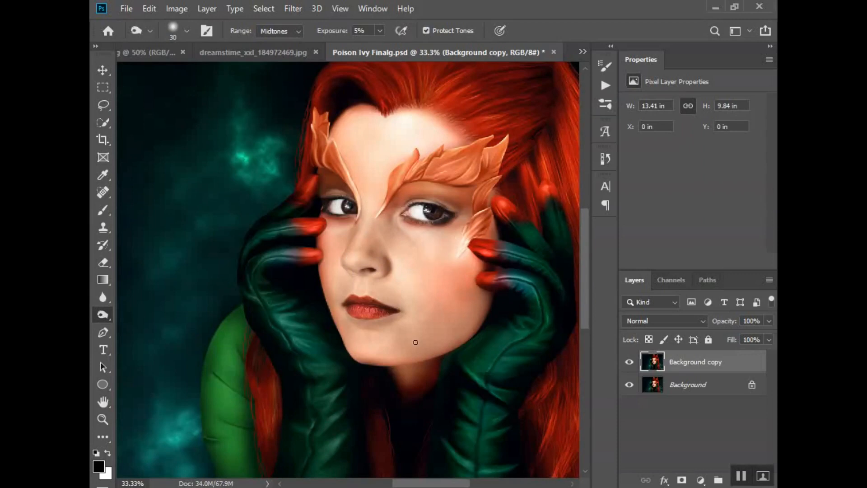
key(bracketright)
key(bracketleft)
scroll(415, 314, down, 2)
- Enlarge the Burn brush to 200 px and darken the shadows on the gloves and green sleeves
key(z)
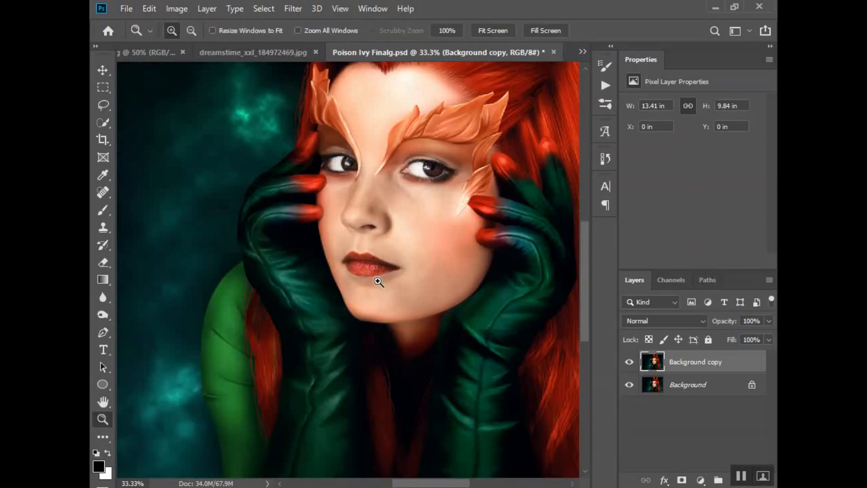
alt+click(374, 329)
scroll(406, 306, up, 1)
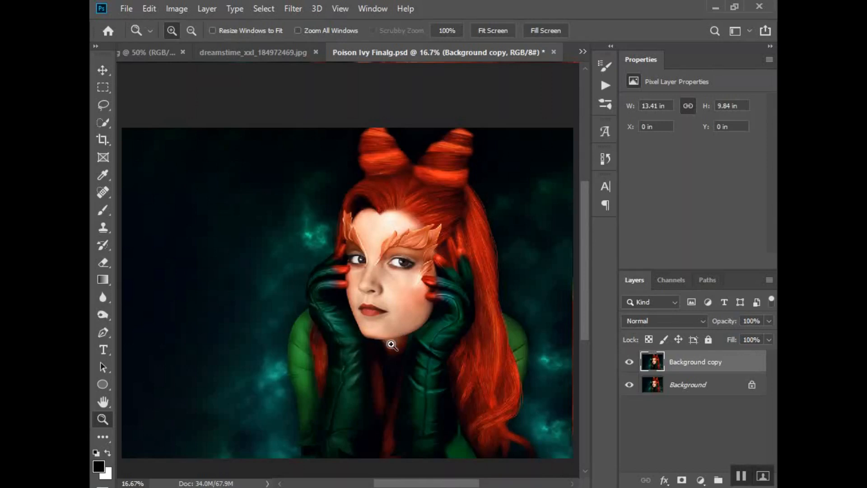
key(o)
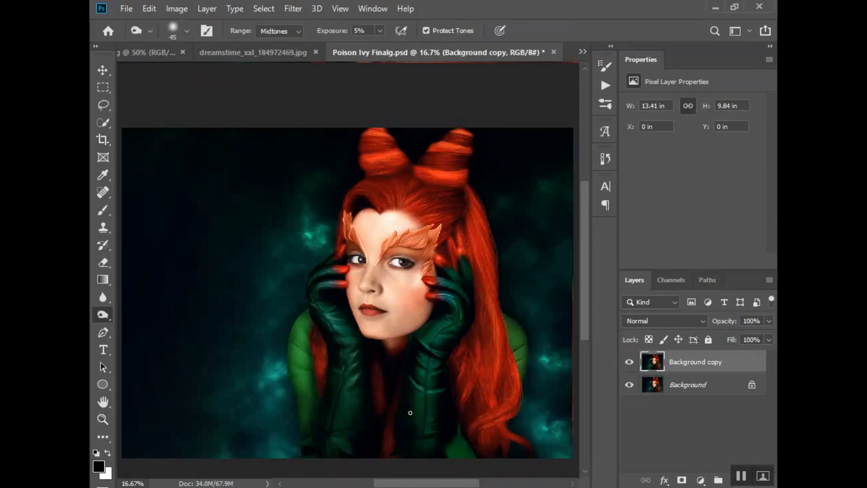
key(bracketright)
key(bracketright)
key(bracketright)
key(bracketright)
key(bracketright)
key(bracketright)
key(bracketright)
key(bracketright)
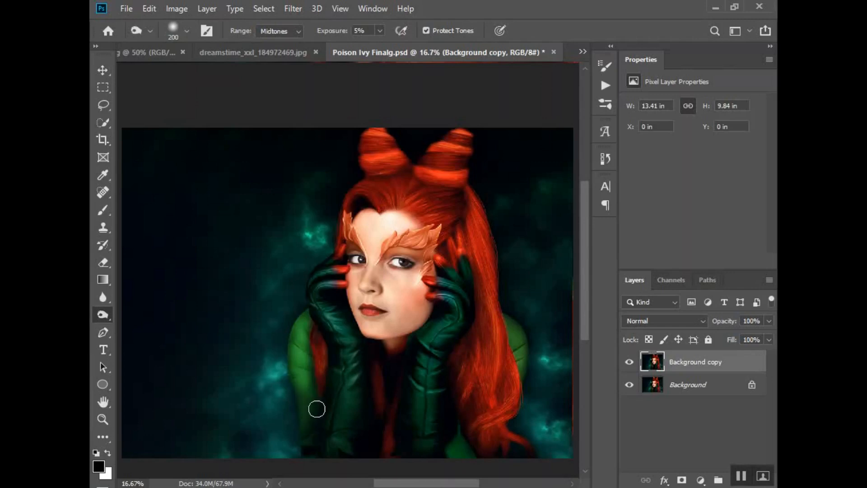
- Reduce the Burn brush to 100 px and darken the shadows in the long hair and gloves
key(bracketleft)
key(bracketleft)
key(bracketleft)
key(bracketleft)
scroll(318, 414, down, 2)
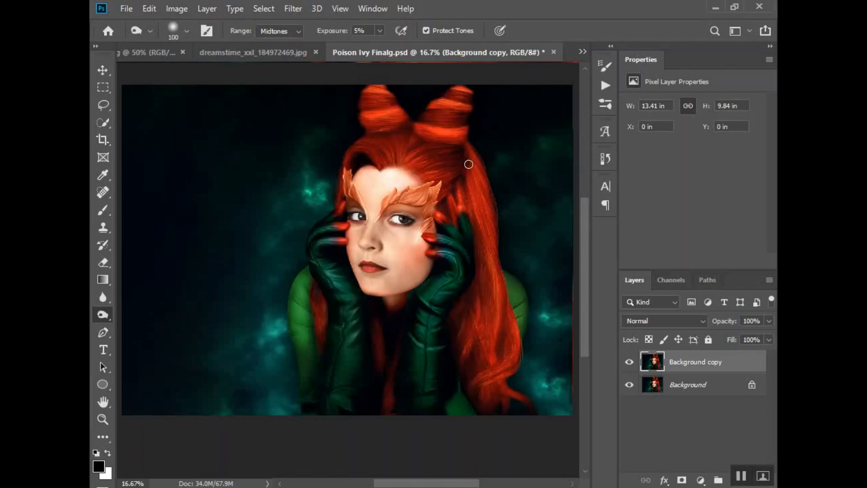
scroll(453, 193, up, 1)
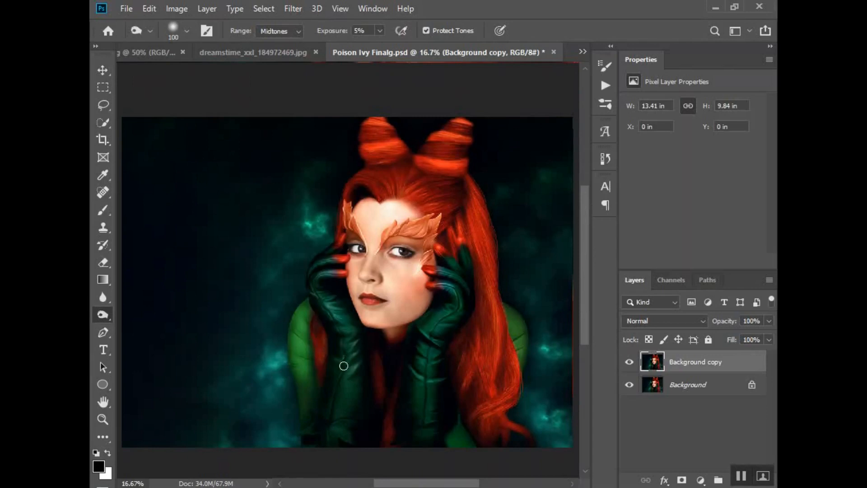
scroll(487, 352, up, 1)
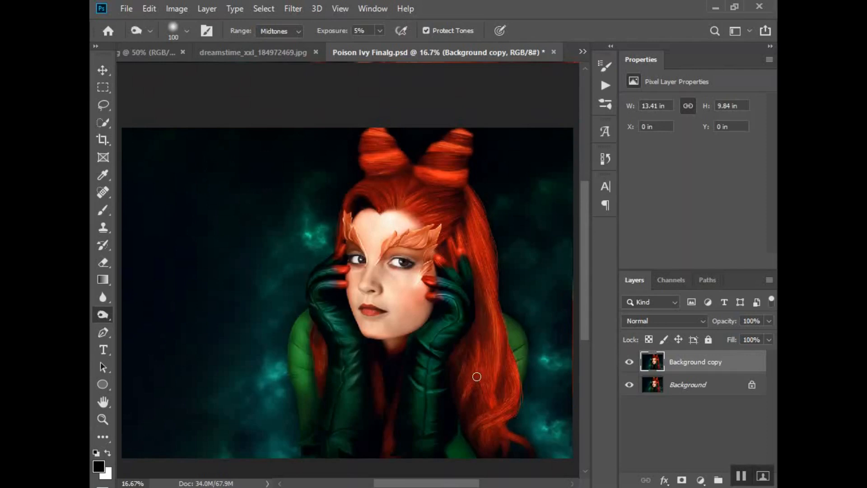
- Compare the burned figure with the original by toggling the Background copy layer's visibility
click(631, 364)
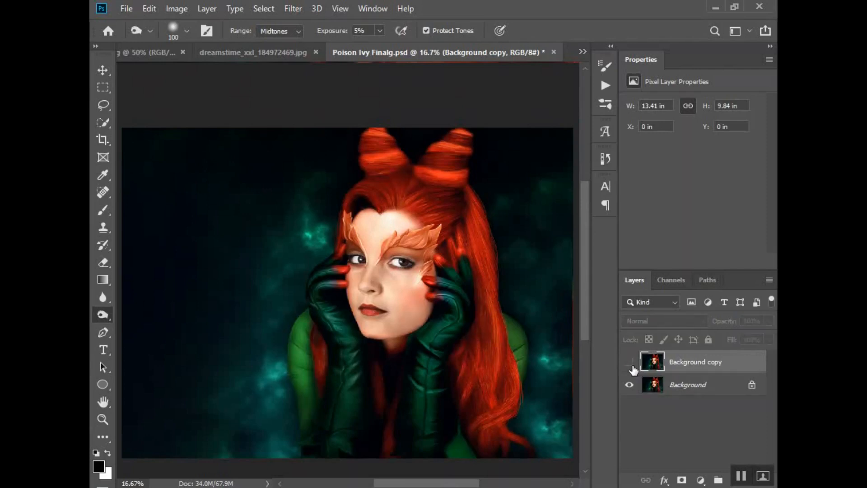
click(630, 364)
click(629, 362)
click(631, 363)
click(631, 364)
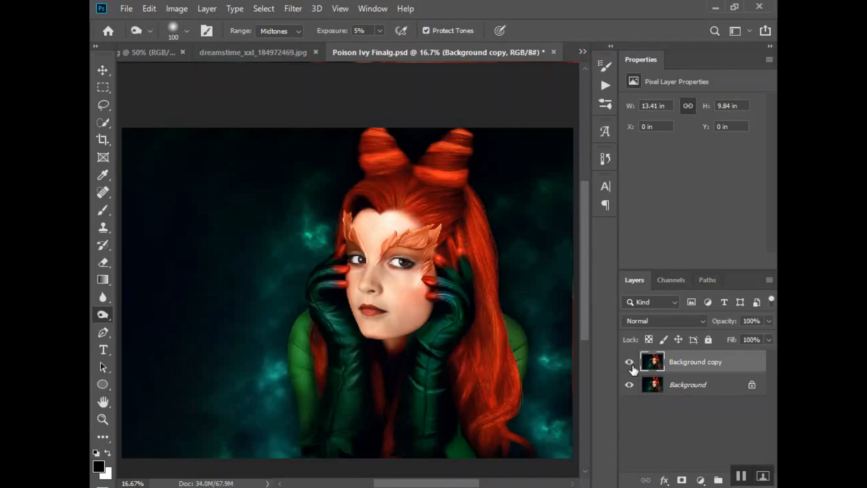
click(631, 364)
click(630, 365)
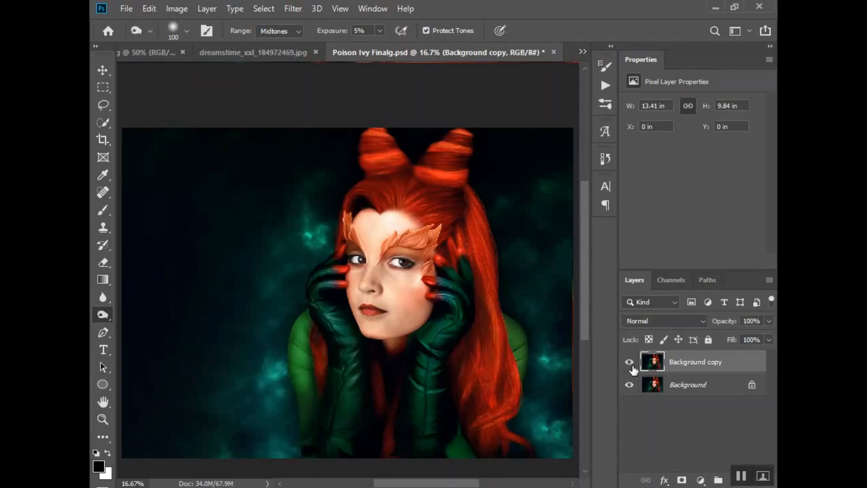
click(631, 366)
click(631, 366)
- Enlarge the Burn brush to 175 px and recheck the shading against the original layer
key(bracketright)
key(bracketright)
key(bracketright)
click(630, 364)
click(630, 364)
click(629, 363)
click(630, 363)
- Duplicate the Background copy layer as Background copy 2
right_click(699, 368)
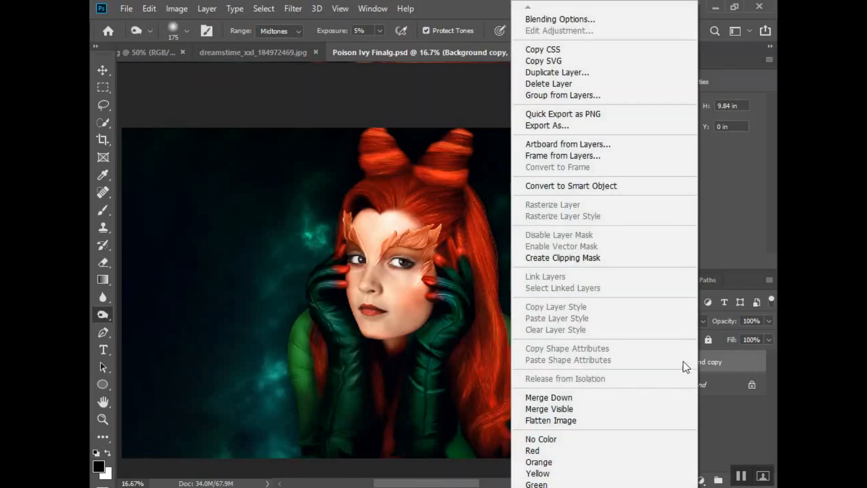
click(557, 73)
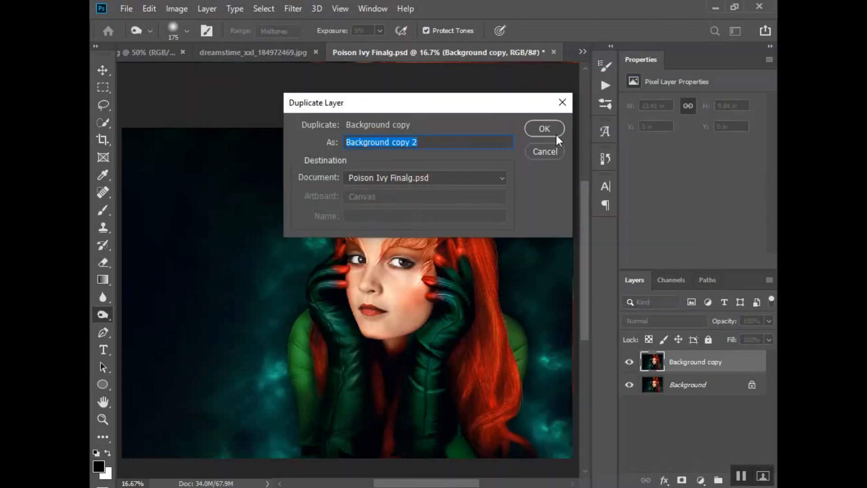
click(555, 132)
- Brighten the hair highlights on Background copy 2 using the Dodge tool with Midtones at 5% exposure and an enlarged brush
right_click(106, 316)
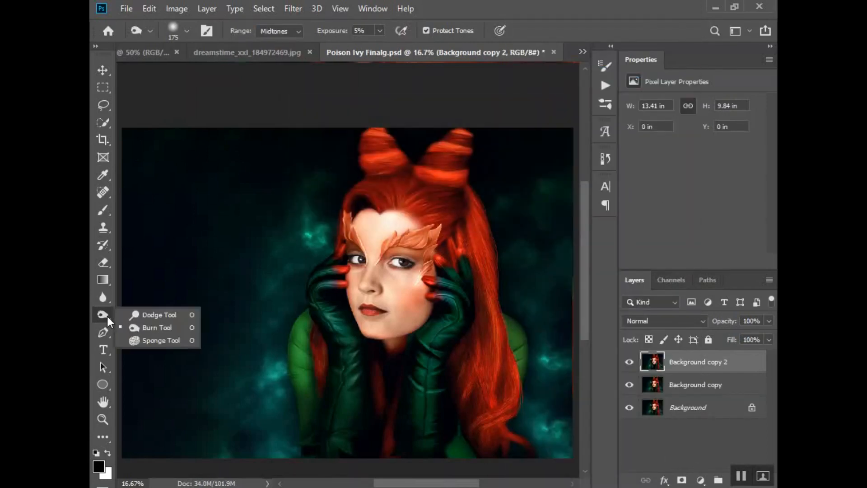
click(146, 314)
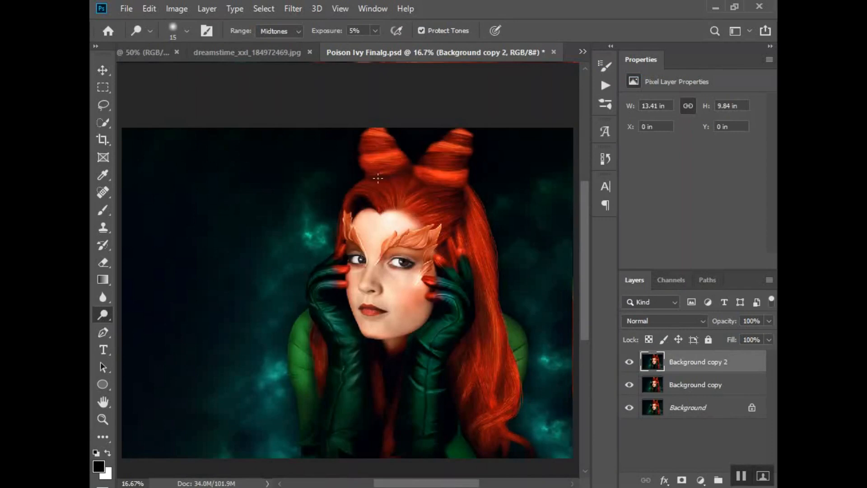
key(bracketright)
key(bracketright)
key(bracketright)
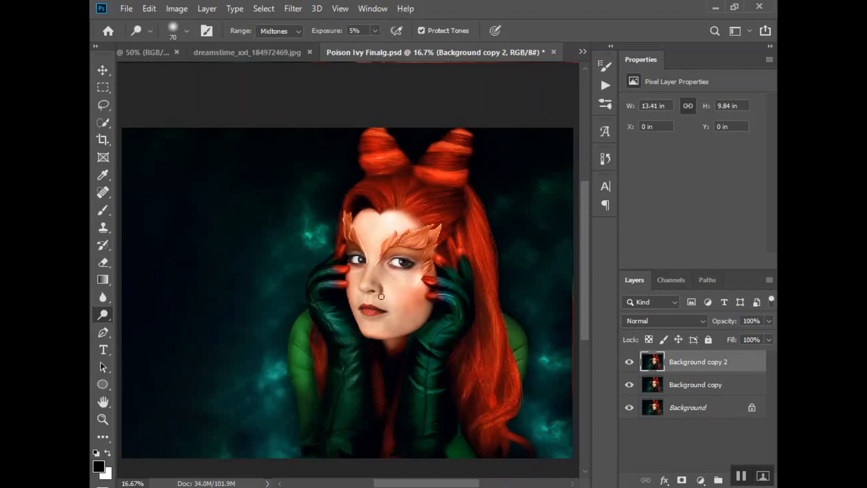
- Brighten the highlights on the glove fingers with the Dodge tool on Background copy 2, reducing the brush to 20 px
key(z)
click(380, 252)
click(380, 253)
key(o)
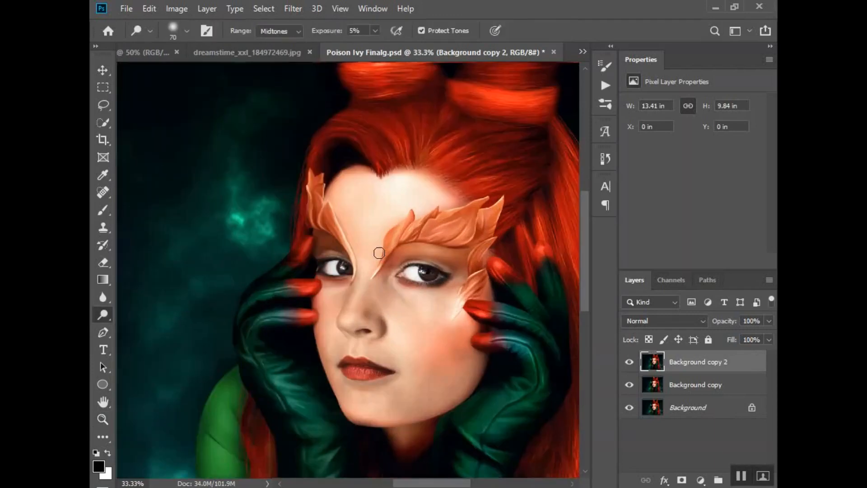
scroll(335, 313, down, 2)
scroll(335, 312, down, 1)
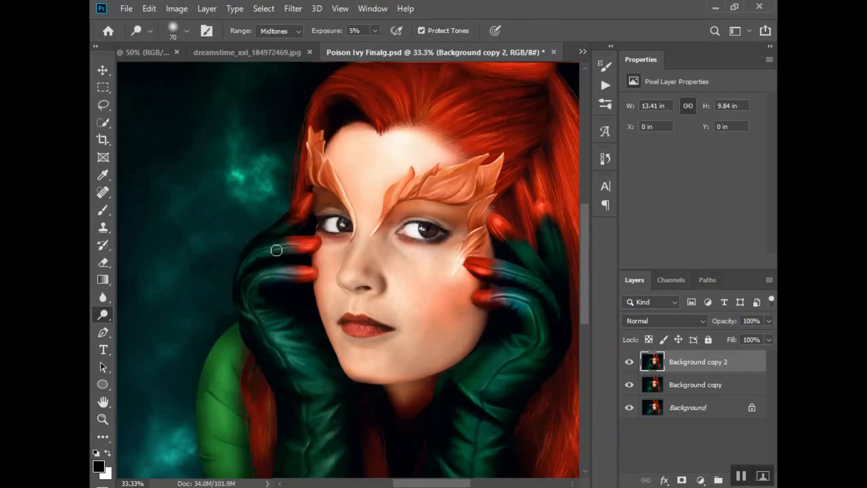
key(bracketleft)
key(bracketleft)
key(bracketleft)
key(bracketleft)
key(bracketleft)
key(bracketleft)
key(bracketleft)
- Compare the dodged highlights with the layers below by toggling the visibility of Background copy 2
click(628, 363)
click(628, 362)
click(628, 363)
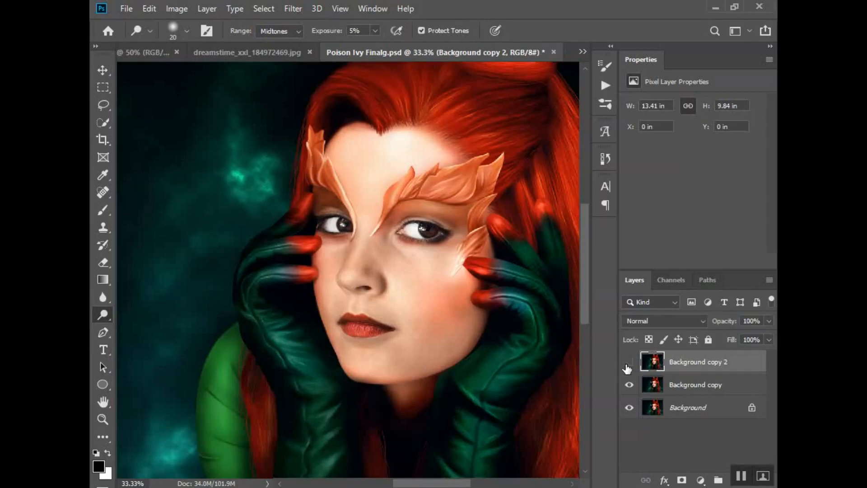
click(628, 363)
- Enlarge the Dodge brush to 90 px and brighten the cheek highlight below the eye nearest the leaf mask's larger side
key(bracketright)
key(bracketright)
key(bracketright)
key(bracketright)
key(bracketright)
key(bracketright)
key(bracketright)
mouse_move(419, 262)
mouse_down()
mouse_move(435, 278)
mouse_move(439, 263)
mouse_up()
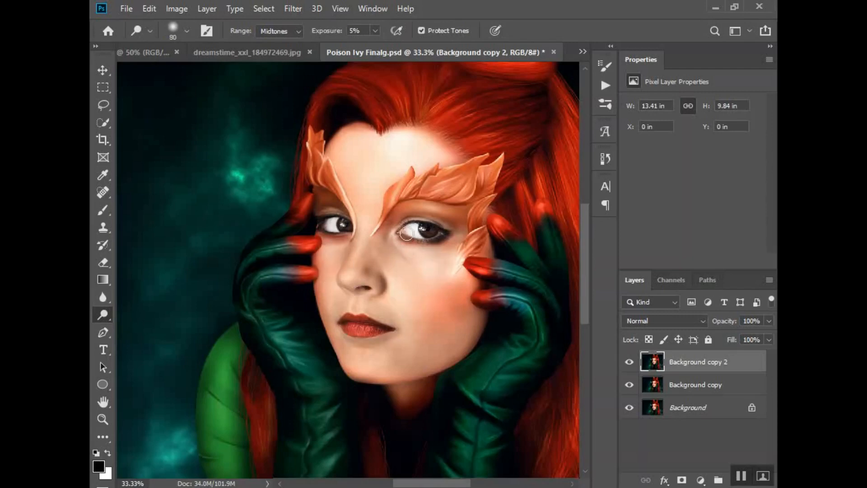
- Brighten fine facial highlights around the eyes and nose using smaller Dodge brush sizes, finishing with a 90 px brush
key(bracketleft)
key(bracketleft)
key(bracketleft)
key(bracketleft)
key(bracketleft)
key(bracketleft)
key(bracketleft)
key(bracketleft)
key(bracketright)
key(bracketright)
key(bracketleft)
key(bracketright)
key(bracketright)
key(bracketright)
key(bracketright)
key(bracketright)
key(bracketright)
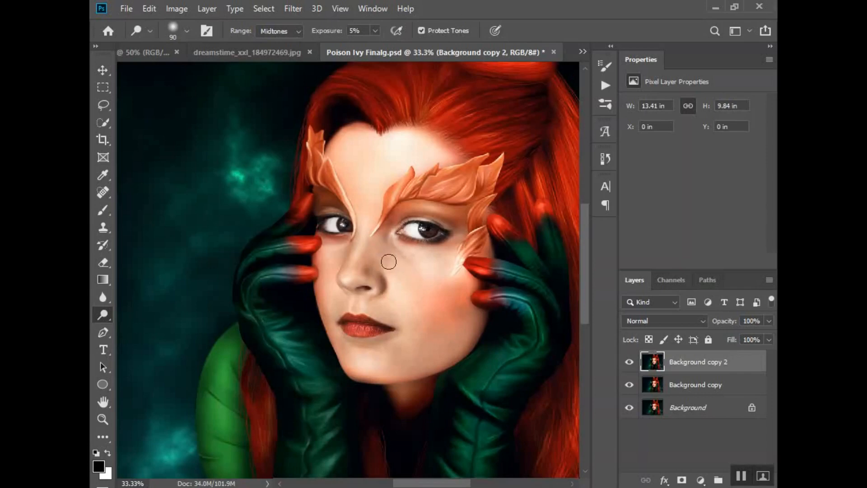
- Reduce the Dodge brush to 15 px and brighten the highlights along the lower lip
key(bracketleft)
key(bracketleft)
key(bracketleft)
key(bracketleft)
key(bracketleft)
key(bracketleft)
drag(350, 331, 360, 331)
key(bracketleft)
drag(371, 331, 375, 328)
drag(370, 329, 364, 329)
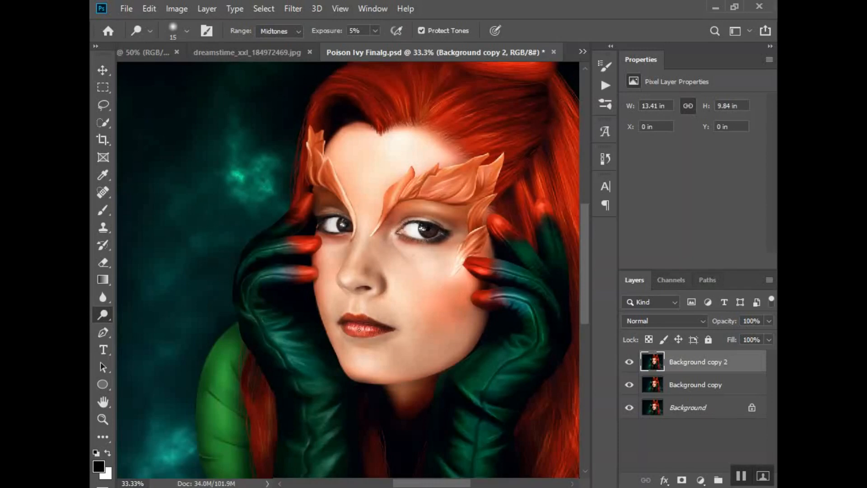
- Compare the whole portrait before and after by toggling the visibility of Background copy 2 and Background copy
key(z)
alt+click(346, 339)
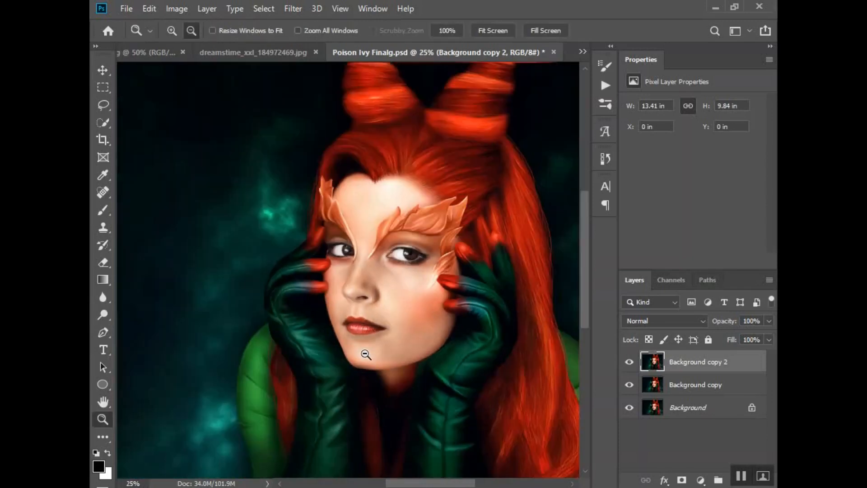
alt+click(366, 354)
scroll(451, 376, down, 2)
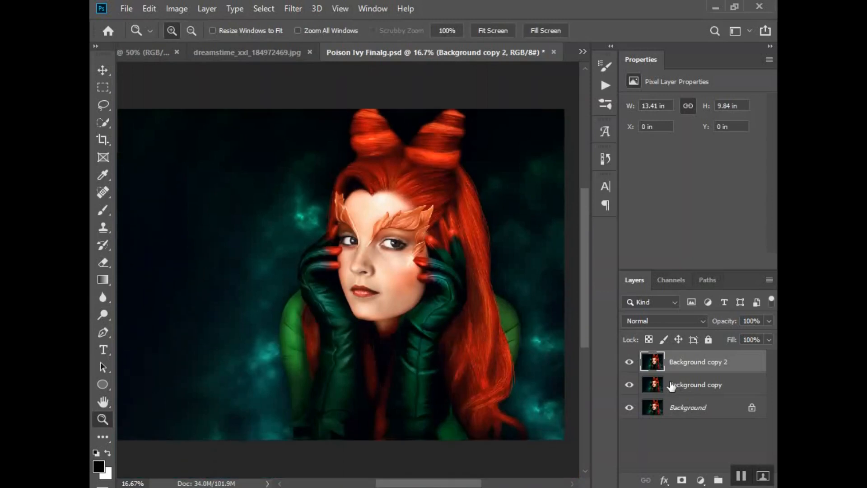
click(630, 363)
click(630, 385)
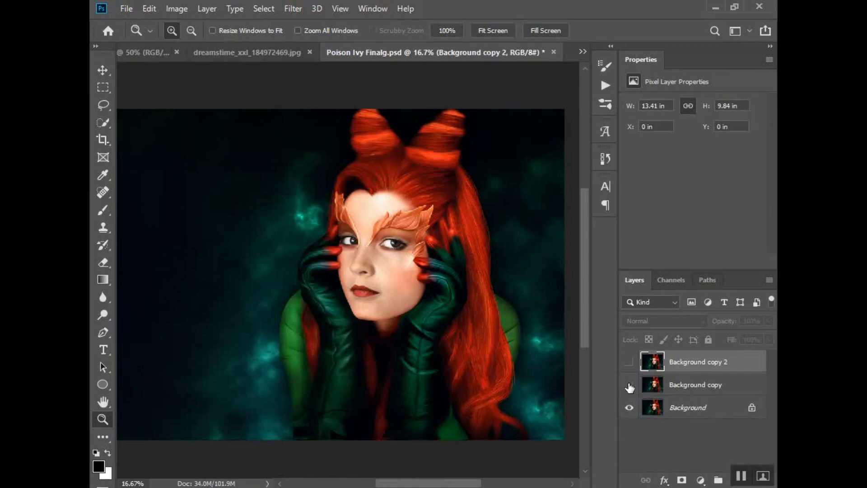
click(630, 385)
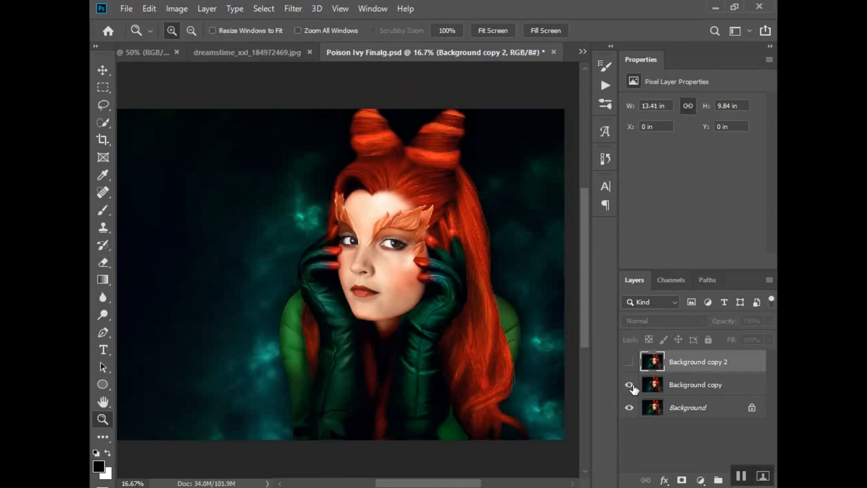
click(629, 361)
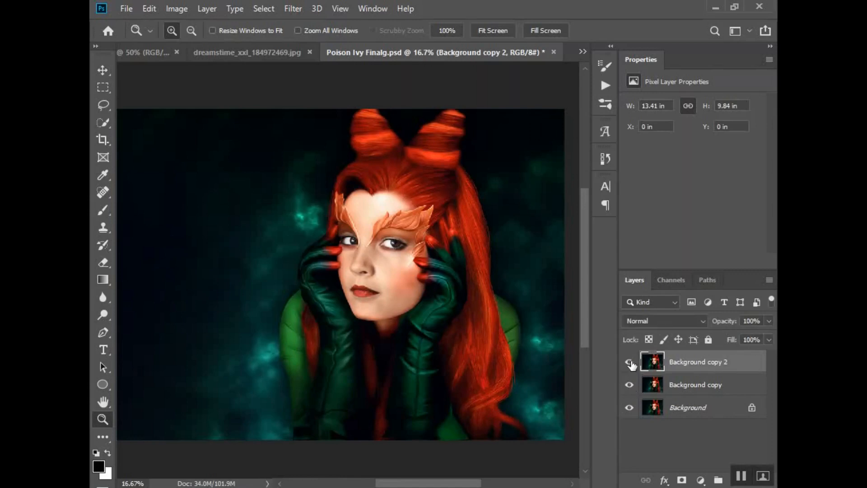
- Group Background copy and Background copy 2, and compare the grouped edits with the original by toggling the group's visibility
shift+click(701, 384)
drag(708, 387, 718, 479)
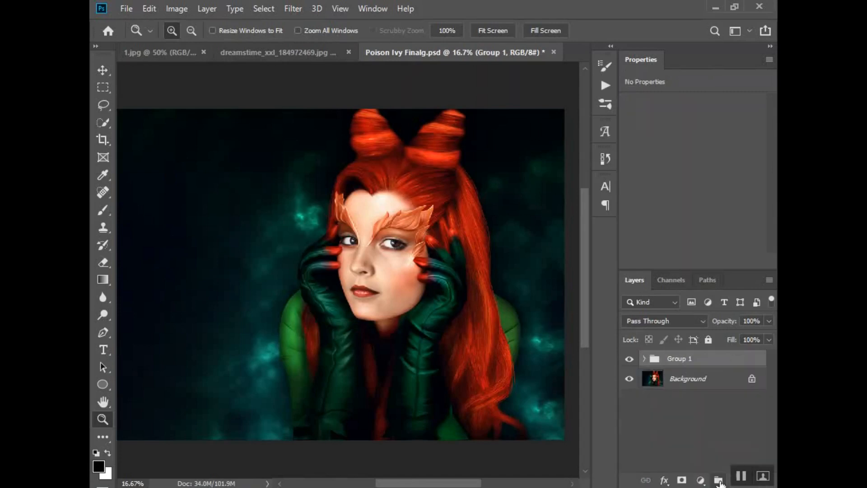
click(629, 359)
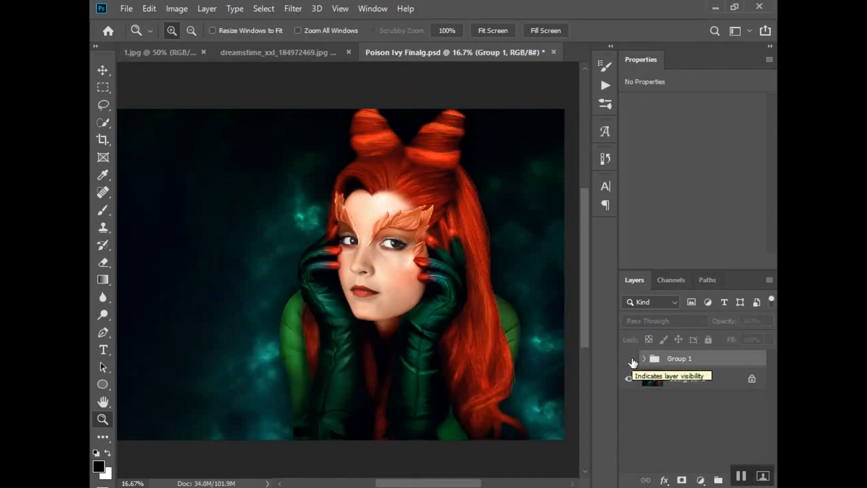
click(629, 359)
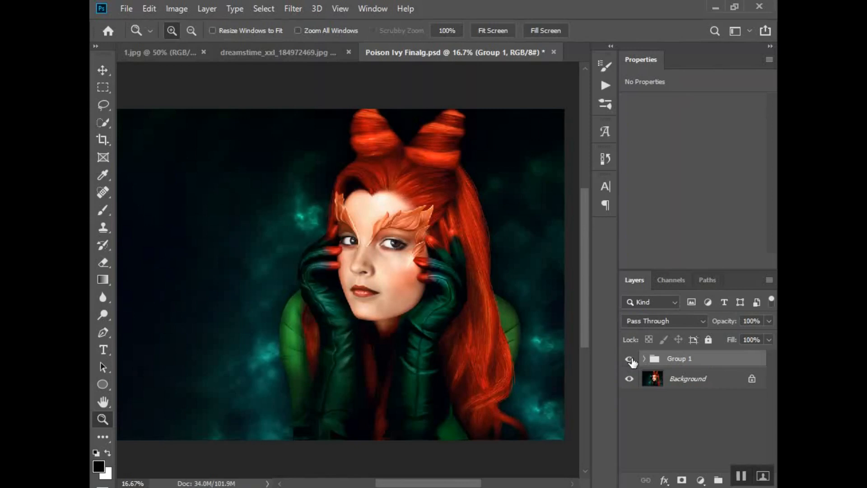
click(630, 359)
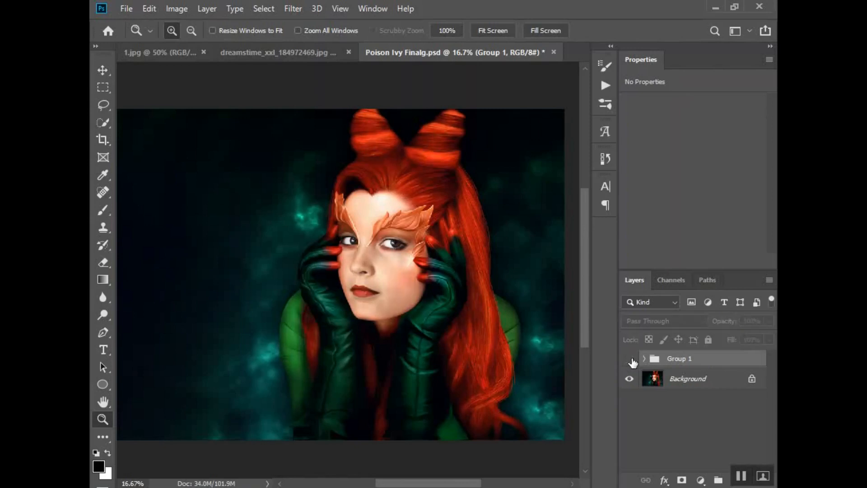
click(629, 358)
- Select Background copy 2 inside the expanded group and set up the Dodge tool with an 80 px brush
click(644, 358)
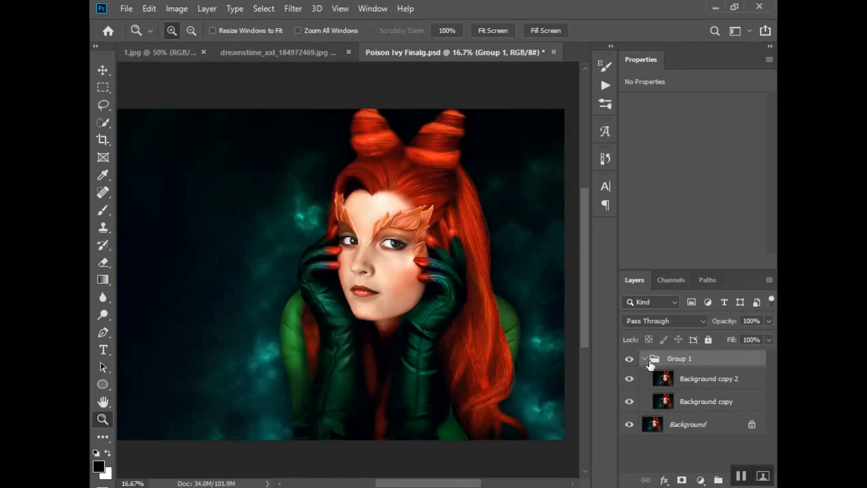
click(698, 379)
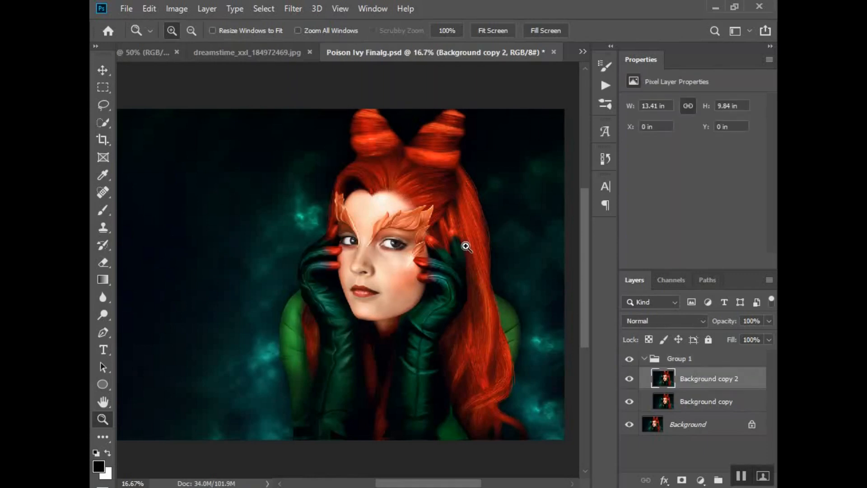
click(104, 314)
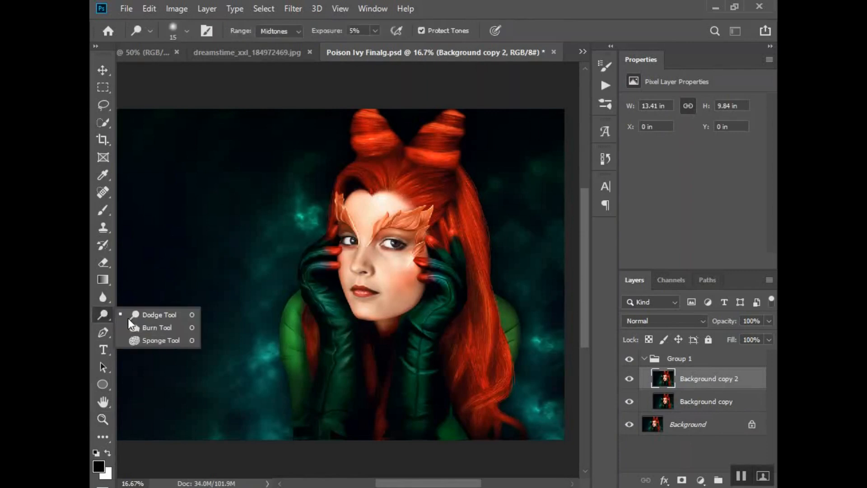
click(159, 314)
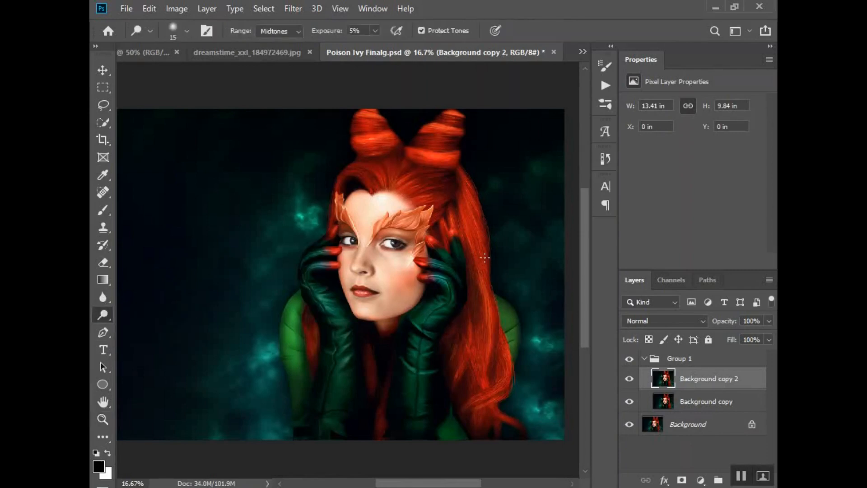
key(bracketright)
key(bracketright)
key(bracketright)
key(bracketright)
key(bracketright)
key(bracketright)
key(bracketright)
right_click(104, 316)
click(149, 314)
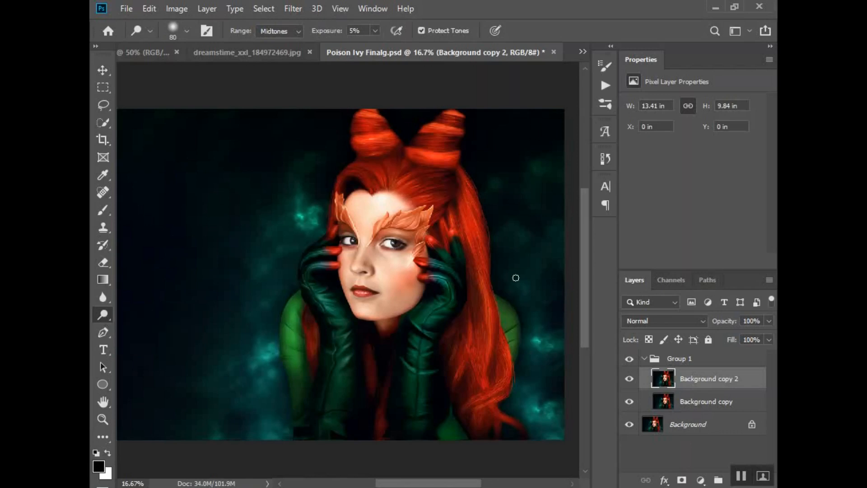